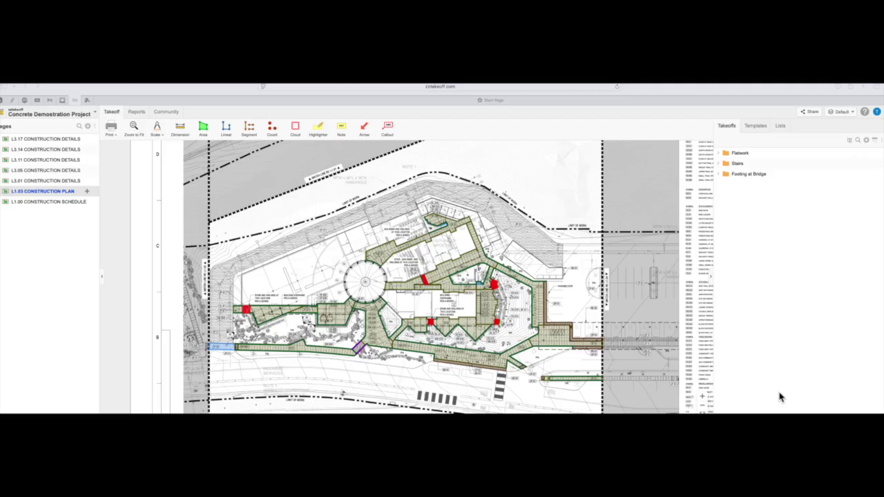
- Expand the Flatwork, Stairs and Footing at Bridge takeoff folders
{"action": "scroll", "coordinate": [451, 319], "scroll_direction": "up", "scroll_amount": 2}
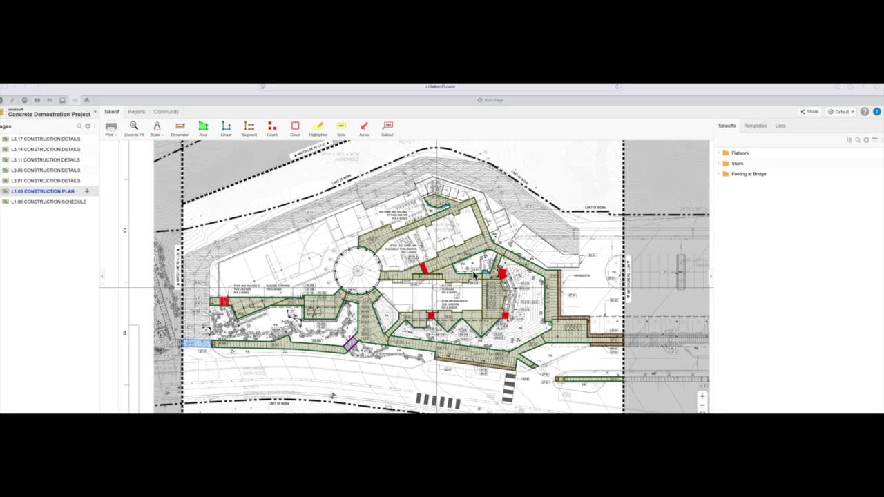
{"action": "left_click", "coordinate": [719, 157]}
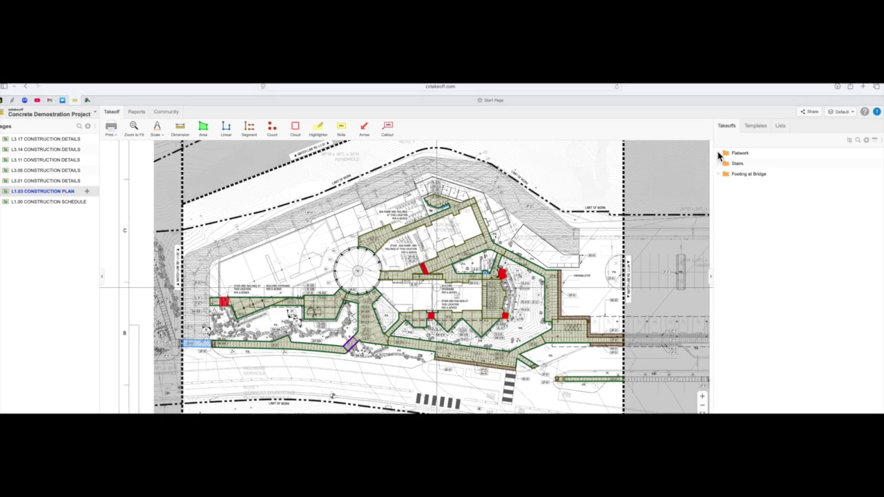
{"action": "left_click", "coordinate": [719, 153]}
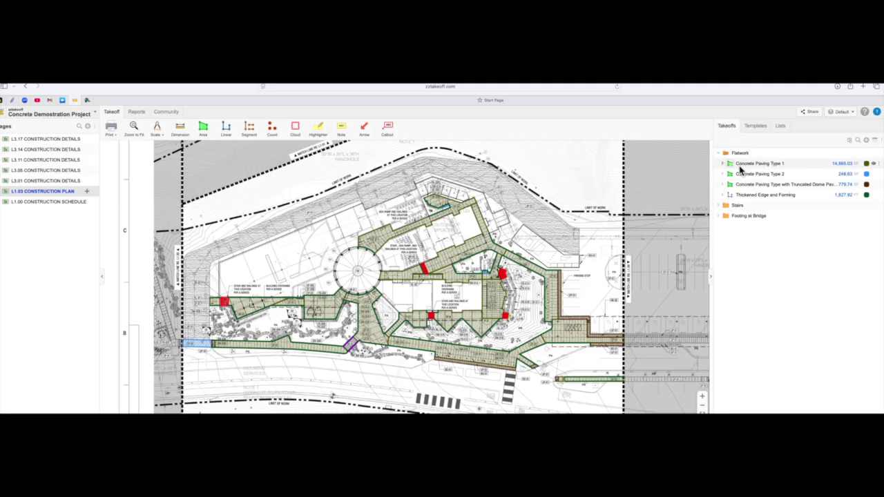
{"action": "left_click", "coordinate": [720, 207]}
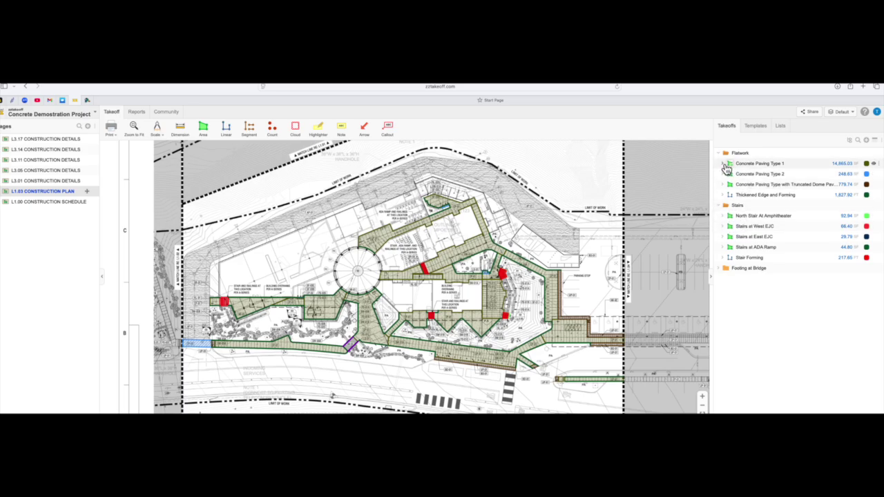
{"action": "left_click", "coordinate": [719, 268]}
- Show the cost items under Concrete Paving Type 1, Stairs at East EJC and Pedestrian Bridge Footer
{"action": "left_click", "coordinate": [724, 165]}
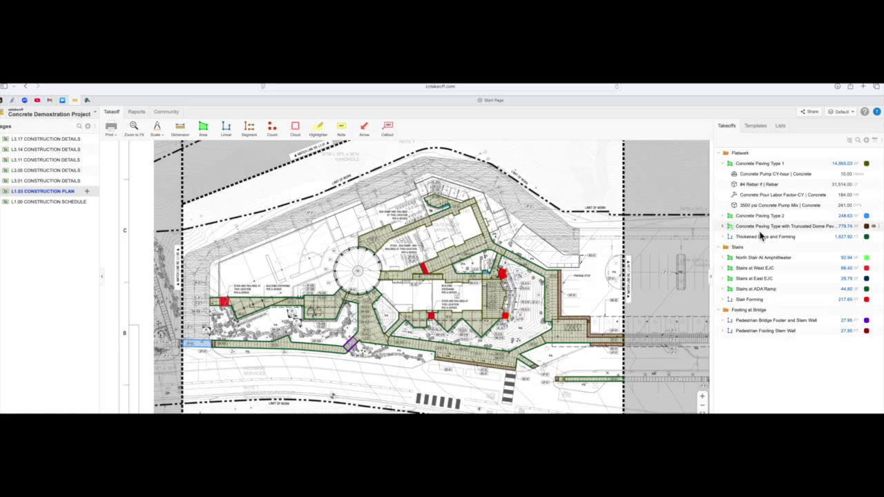
{"action": "left_click", "coordinate": [723, 236]}
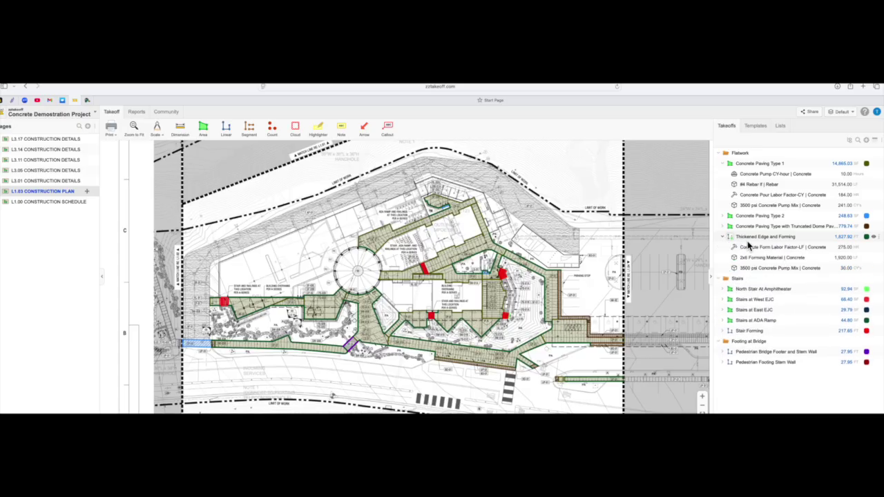
{"action": "left_click", "coordinate": [724, 237]}
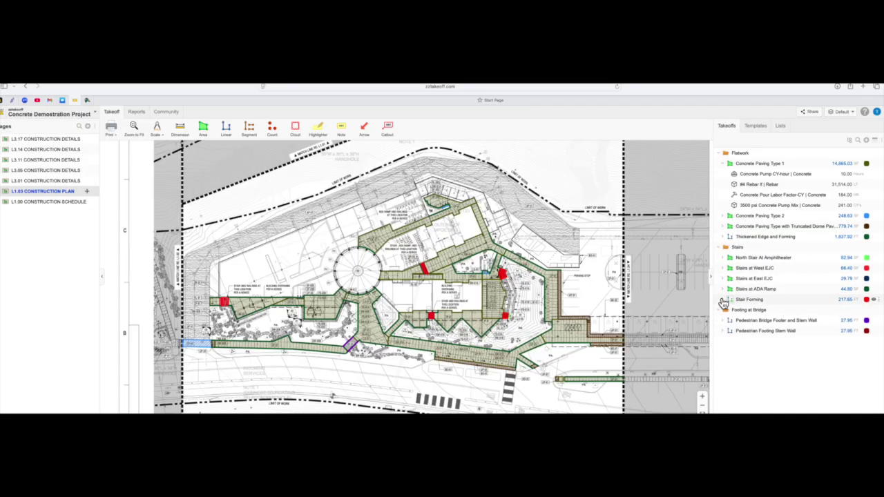
{"action": "left_click", "coordinate": [723, 279]}
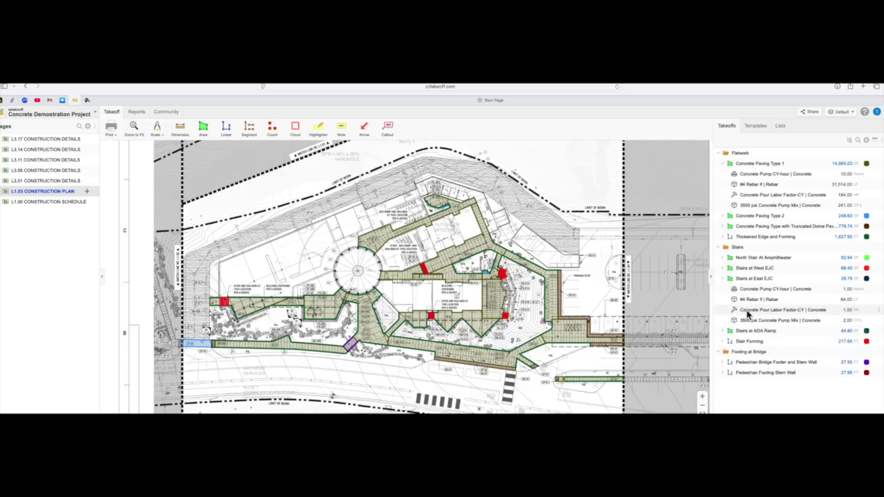
{"action": "left_click", "coordinate": [724, 362]}
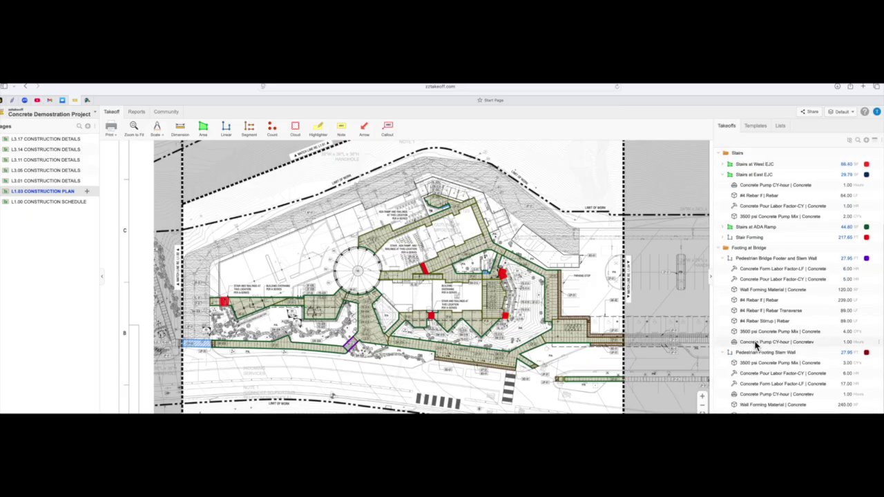
{"action": "scroll", "coordinate": [512, 331], "scroll_direction": "up", "scroll_amount": 2}
{"action": "scroll", "coordinate": [488, 280], "scroll_direction": "down", "scroll_amount": 2}
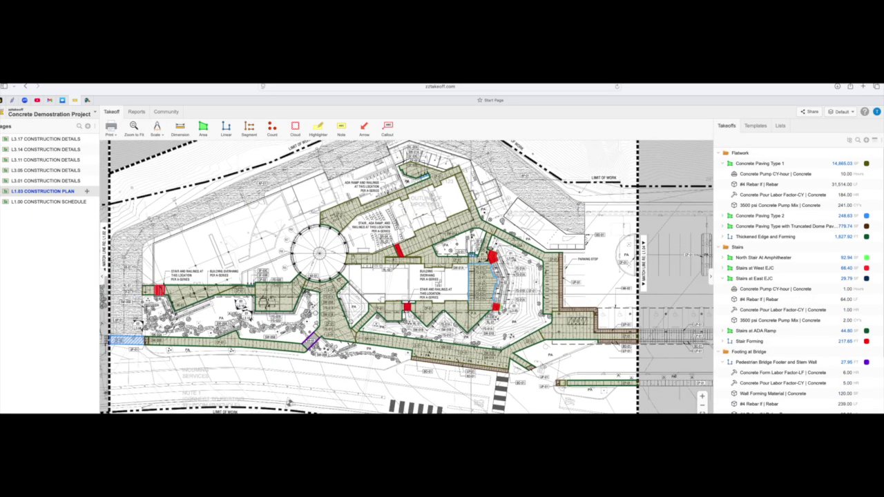
{"action": "scroll", "coordinate": [488, 280], "scroll_direction": "down", "scroll_amount": 1}
{"action": "scroll", "coordinate": [488, 280], "scroll_direction": "down", "scroll_amount": 1}
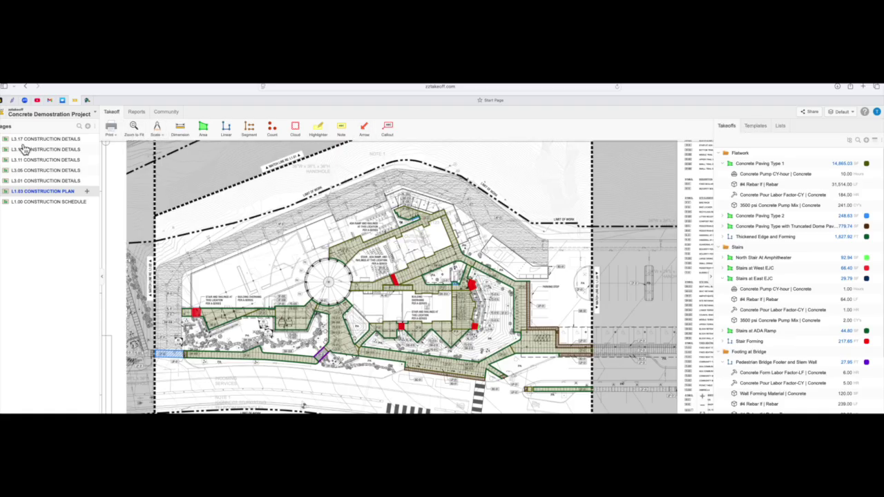
- Switch to the Framing Demonstration Project and expand Foundation to show Mud Sill 2x6 items
{"action": "left_click", "coordinate": [95, 114]}
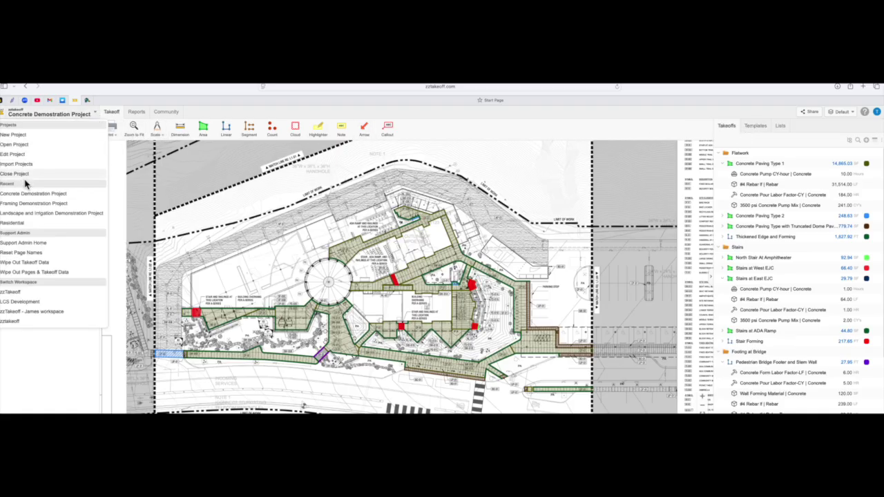
{"action": "left_click", "coordinate": [32, 203]}
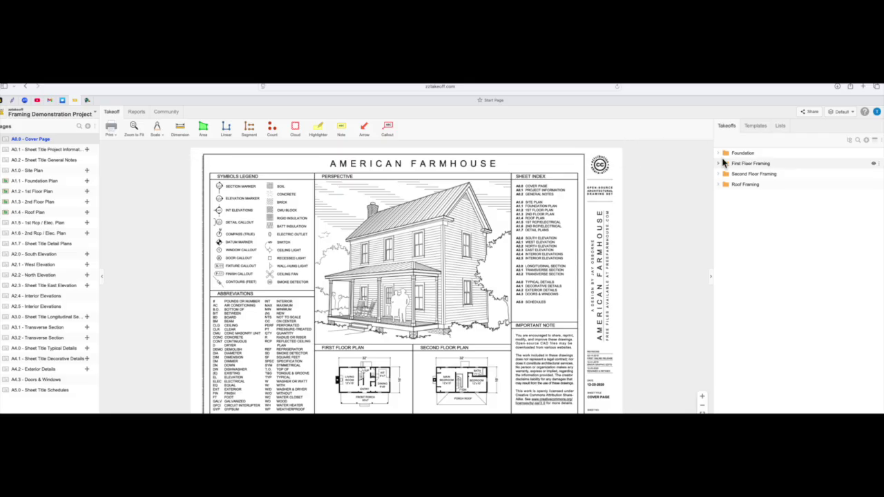
{"action": "left_click", "coordinate": [720, 153]}
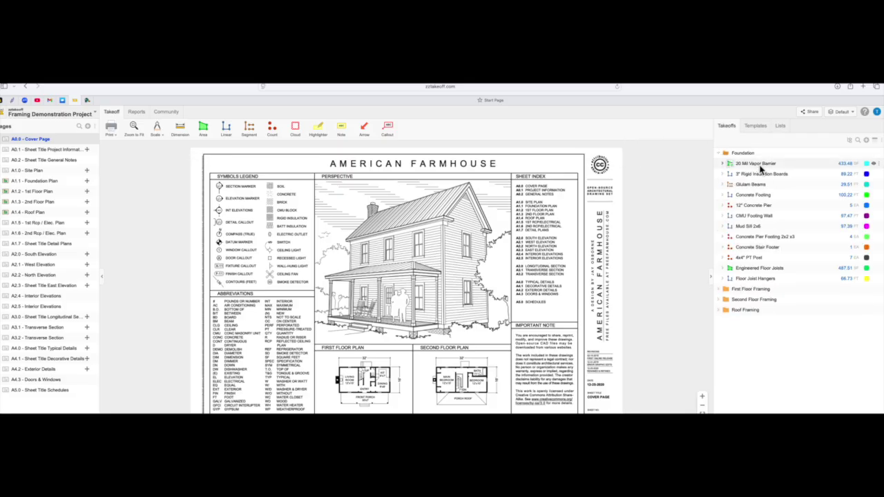
{"action": "left_click", "coordinate": [723, 226]}
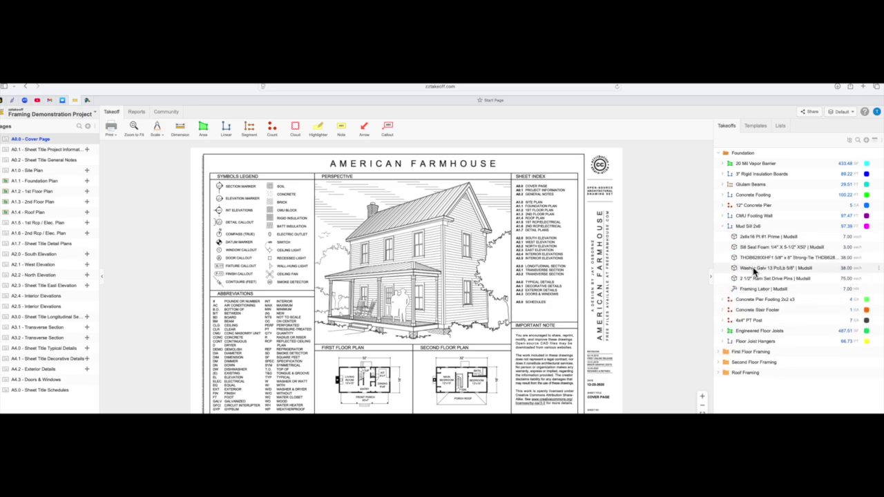
- Show items under Concrete Pier Footing, 4x4" PT Post, 12" Concrete Pier, Concrete Footing, Glulam Beams and Rigid Insulation
{"action": "left_click", "coordinate": [724, 300]}
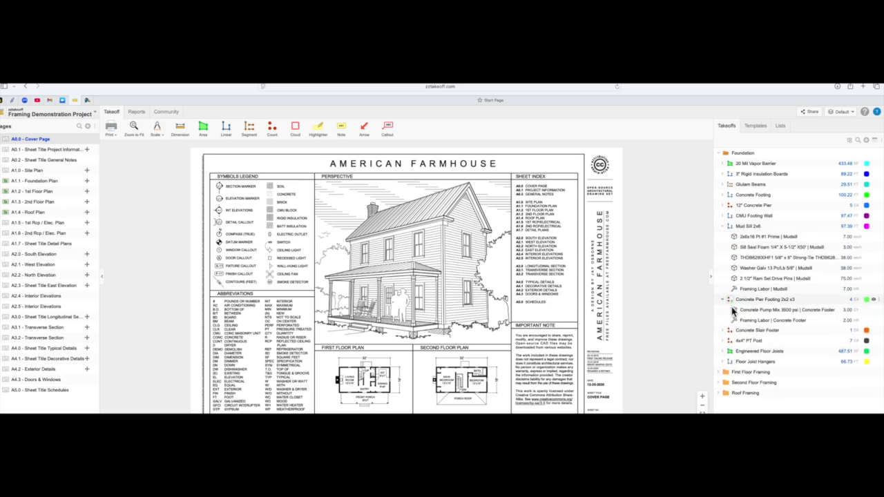
{"action": "left_click", "coordinate": [724, 342]}
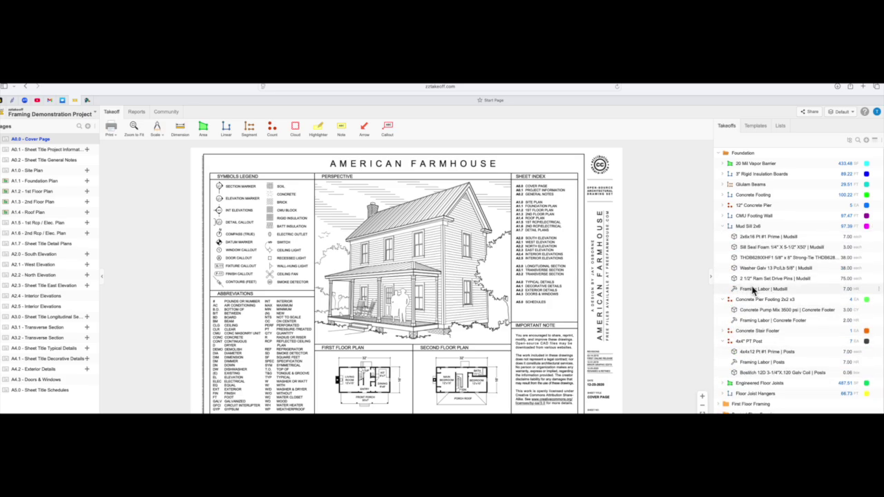
{"action": "left_click", "coordinate": [725, 206]}
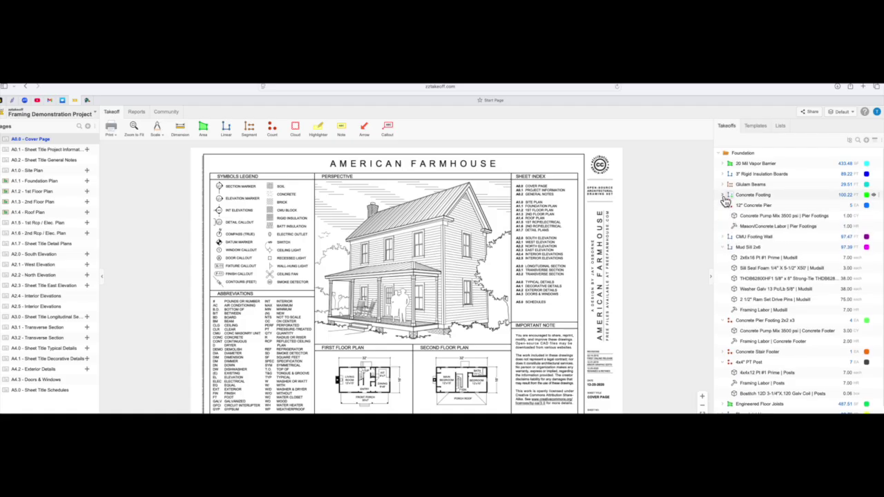
{"action": "left_click", "coordinate": [723, 195]}
{"action": "left_click", "coordinate": [726, 184]}
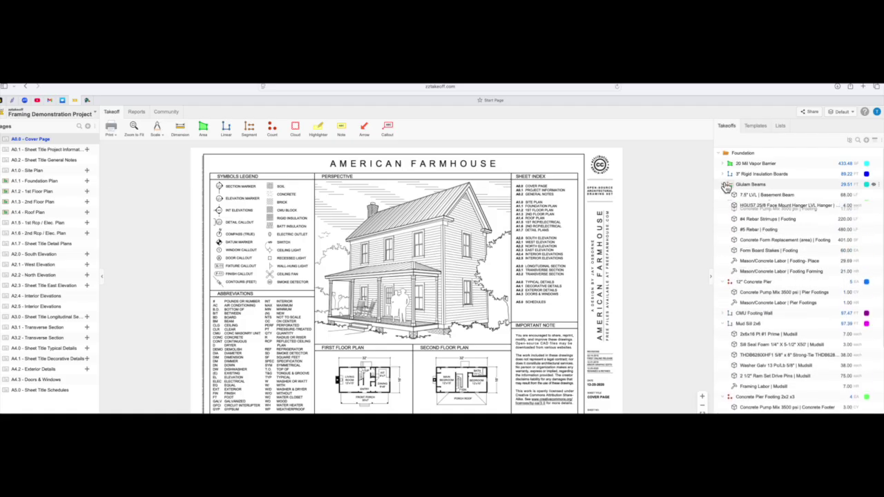
{"action": "left_click", "coordinate": [725, 174]}
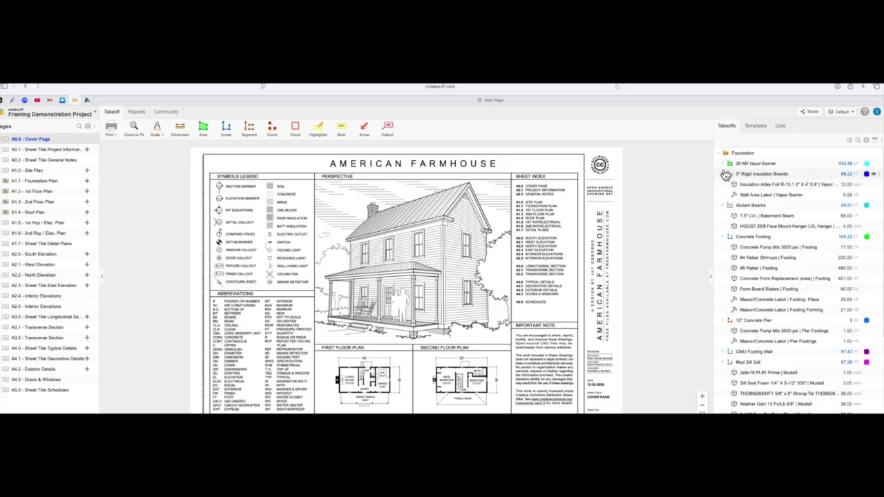
{"action": "left_click", "coordinate": [724, 175]}
{"action": "scroll", "coordinate": [752, 290], "scroll_direction": "down", "scroll_amount": 3}
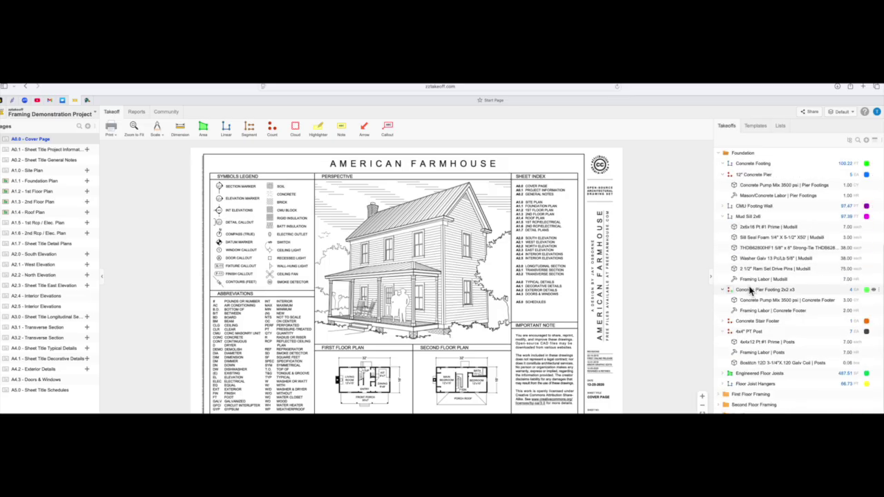
- Expand First Floor Framing to show the 2x6 Exterior Wall material and labor items
{"action": "left_click", "coordinate": [722, 394]}
{"action": "scroll", "coordinate": [721, 384], "scroll_direction": "down", "scroll_amount": 2}
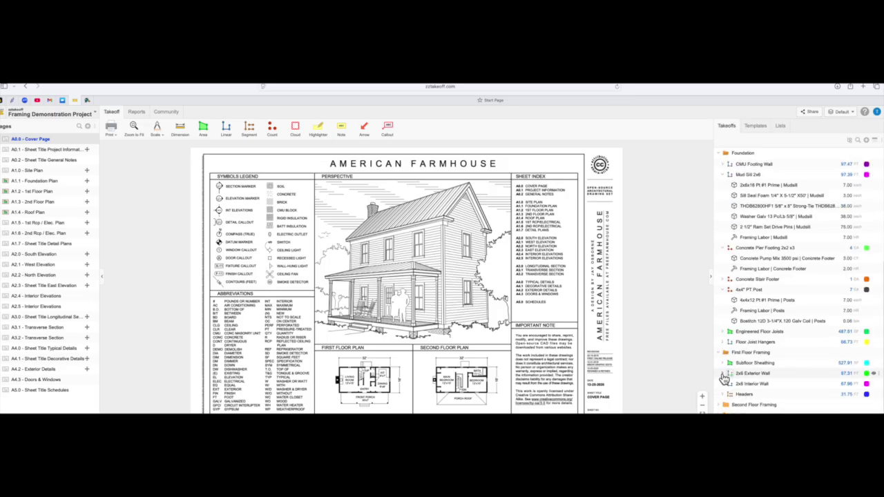
{"action": "left_click", "coordinate": [722, 374]}
{"action": "scroll", "coordinate": [768, 330], "scroll_direction": "down", "scroll_amount": 3}
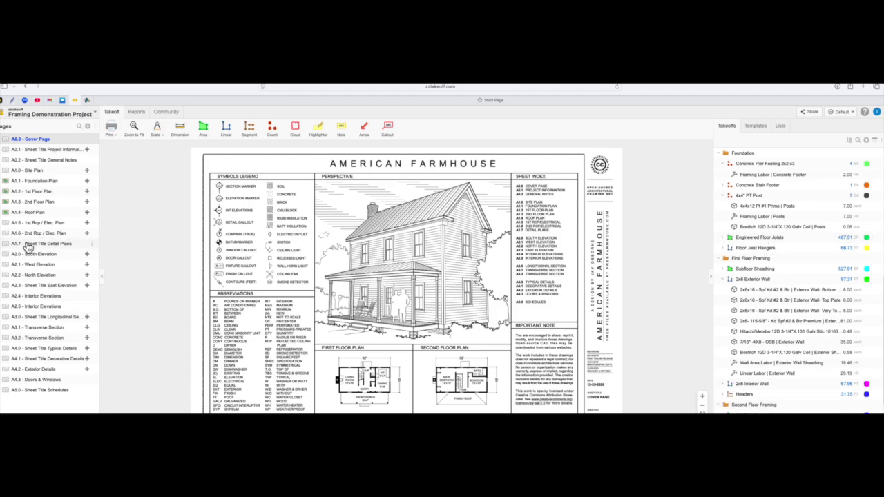
- Review sheets A1.1 Foundation Plan through A1.4 Roof Plan, zooming into the roof plan
{"action": "left_click", "coordinate": [47, 181]}
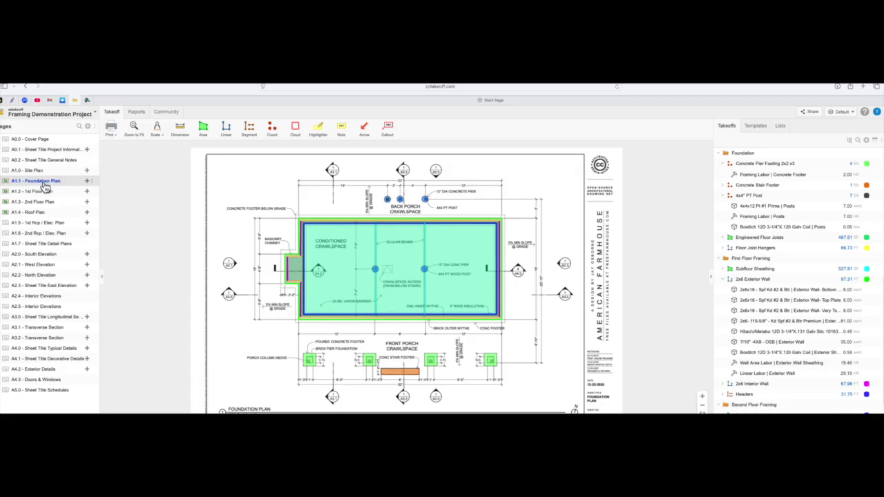
{"action": "left_click", "coordinate": [44, 192]}
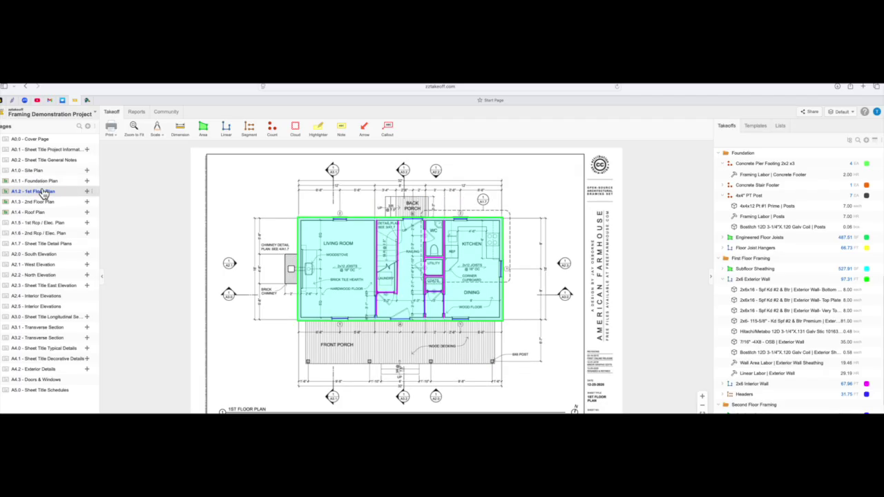
{"action": "left_click", "coordinate": [40, 202]}
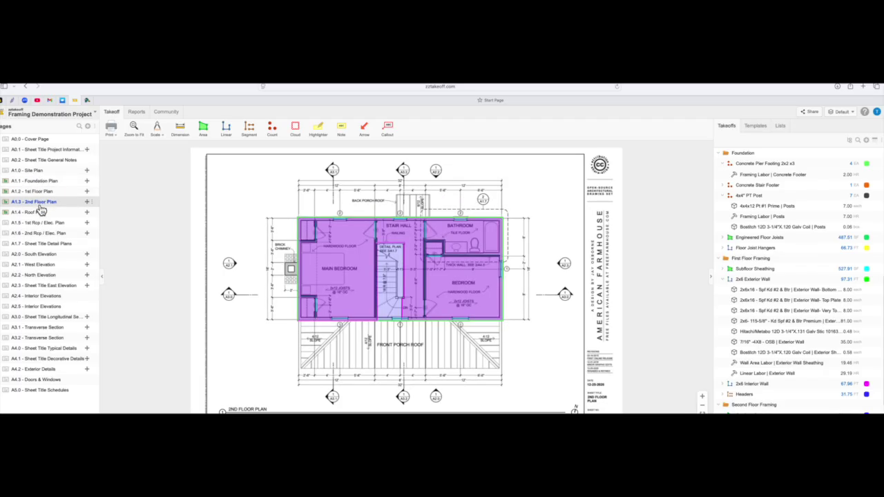
{"action": "left_click", "coordinate": [40, 212]}
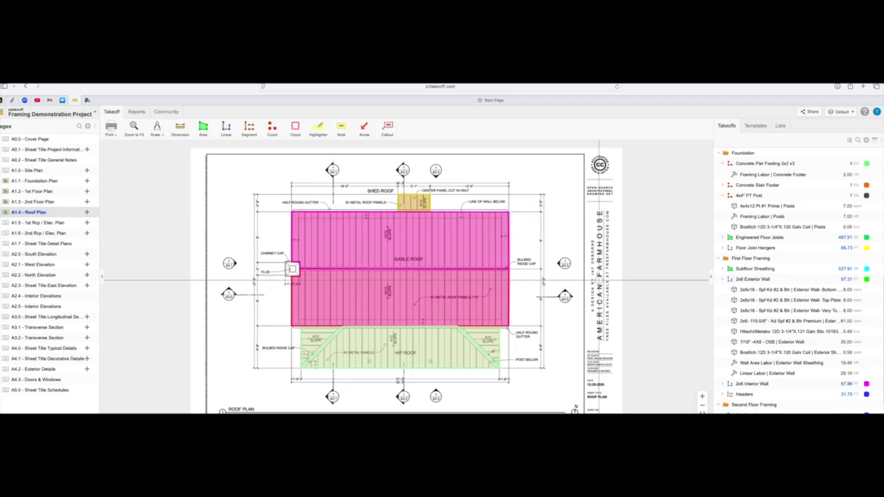
{"action": "scroll", "coordinate": [690, 290], "scroll_direction": "down", "scroll_amount": 5}
{"action": "scroll", "coordinate": [752, 304], "scroll_direction": "down", "scroll_amount": 3}
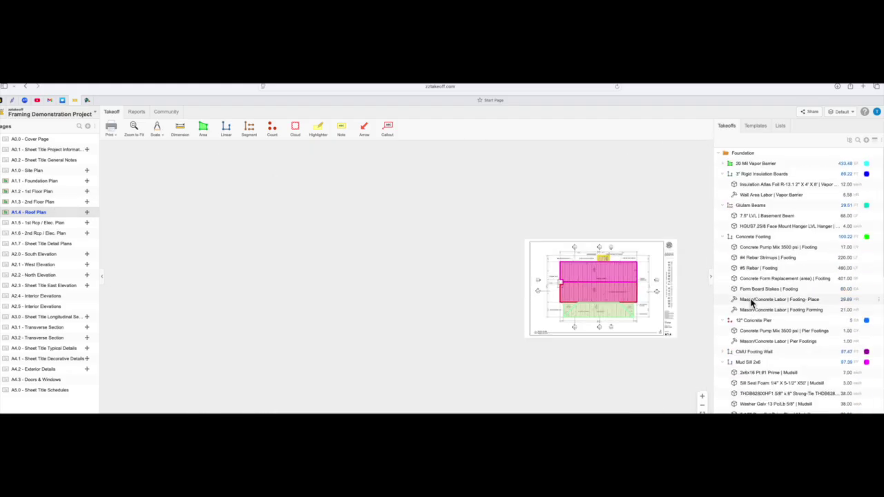
{"action": "scroll", "coordinate": [642, 276], "scroll_direction": "up", "scroll_amount": 10}
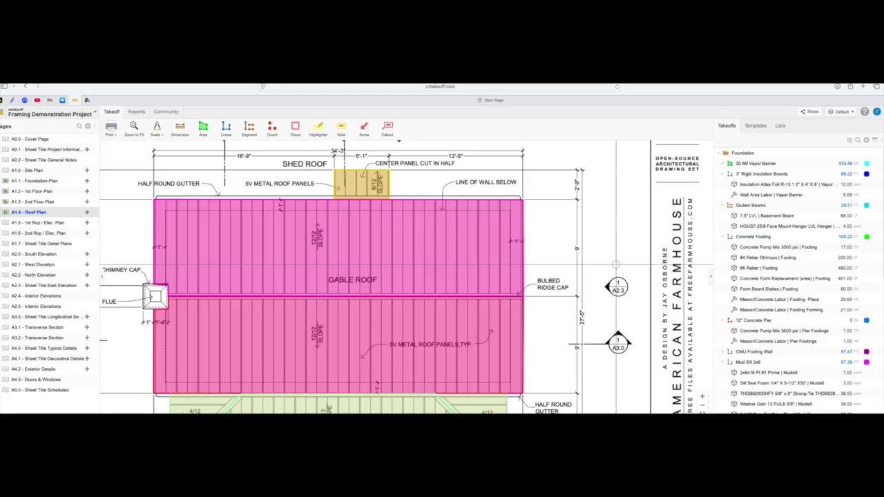
- Switch to the Landscape and Irrigation Demonstration Project
{"action": "mouse_move", "coordinate": [475, 231]}
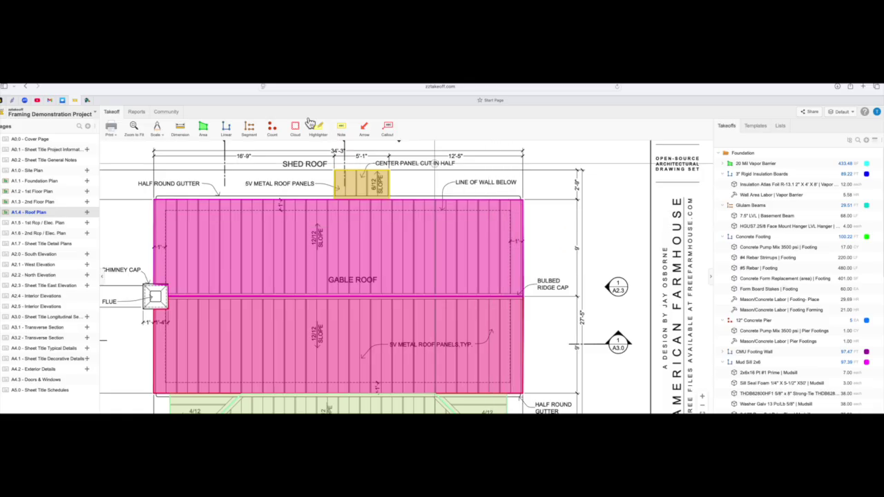
{"action": "left_click", "coordinate": [92, 114]}
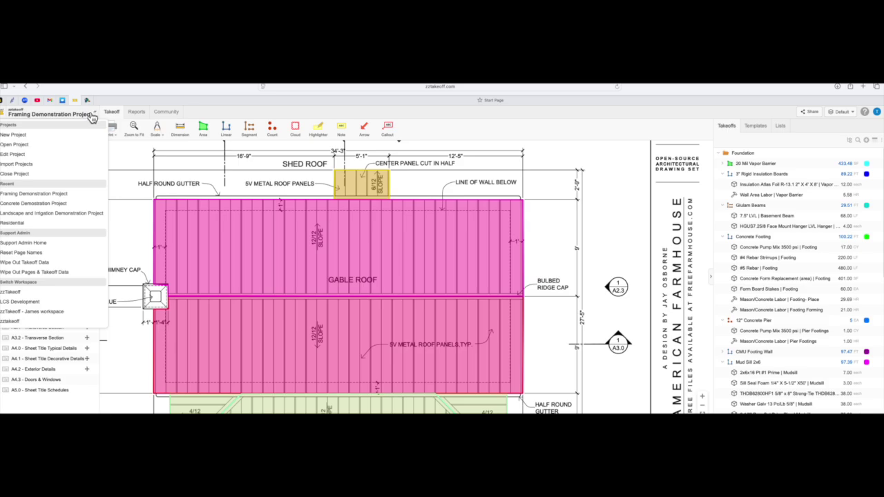
{"action": "left_click", "coordinate": [32, 215]}
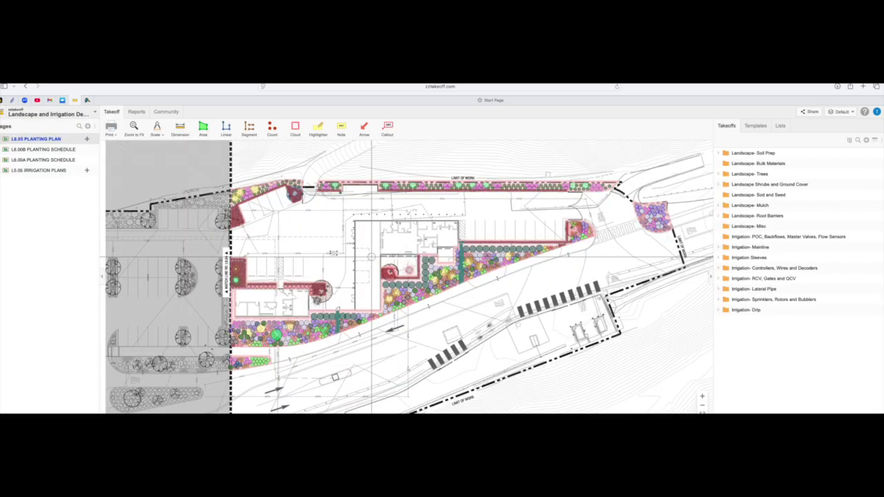
{"action": "scroll", "coordinate": [408, 262], "scroll_direction": "up", "scroll_amount": 3}
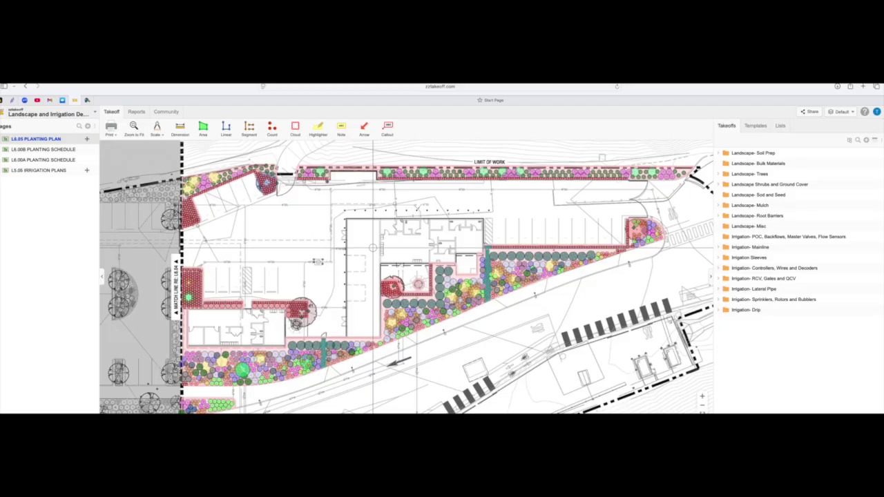
{"action": "scroll", "coordinate": [373, 248], "scroll_direction": "up", "scroll_amount": 1}
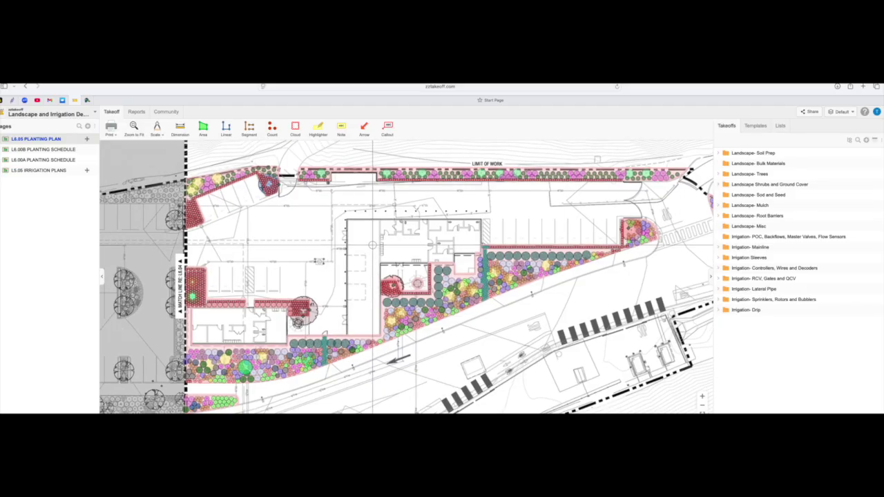
{"action": "scroll", "coordinate": [429, 235], "scroll_direction": "right", "scroll_amount": 3}
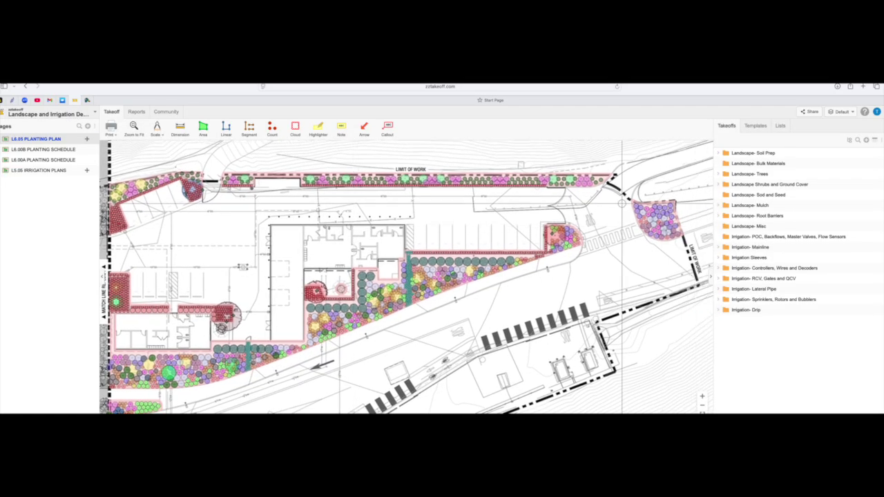
- Load the Landscape Starter/Demo template library
{"action": "left_click", "coordinate": [754, 126]}
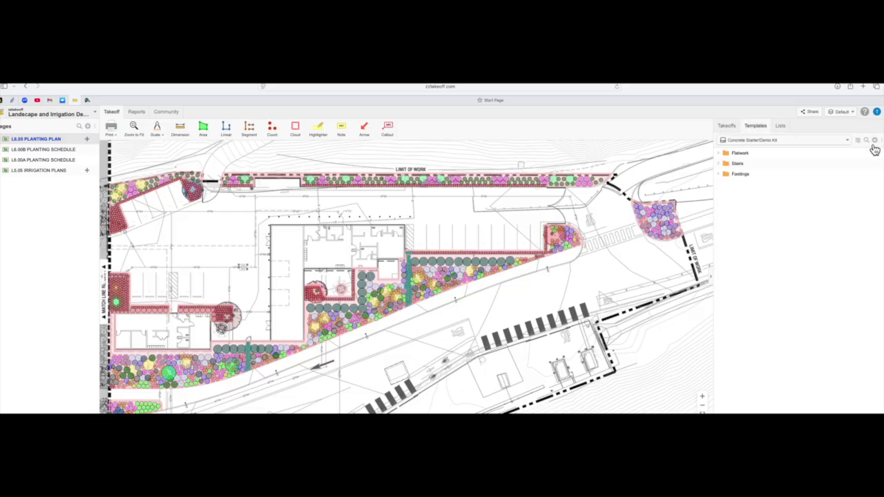
{"action": "left_click", "coordinate": [847, 140]}
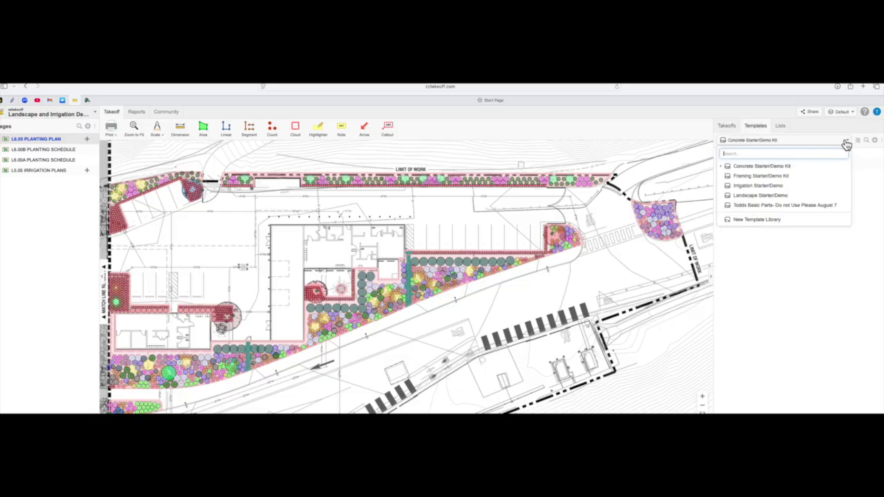
{"action": "left_click", "coordinate": [752, 196]}
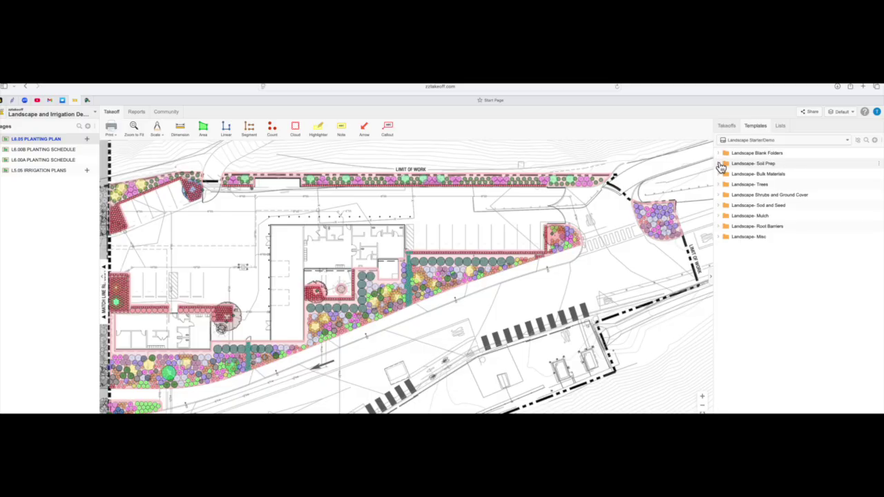
- Expand Soil Prep, Bulk Materials and Trees, showing the 60" and 48" Box Tree assembly items
{"action": "left_click", "coordinate": [720, 166]}
{"action": "left_click", "coordinate": [724, 175]}
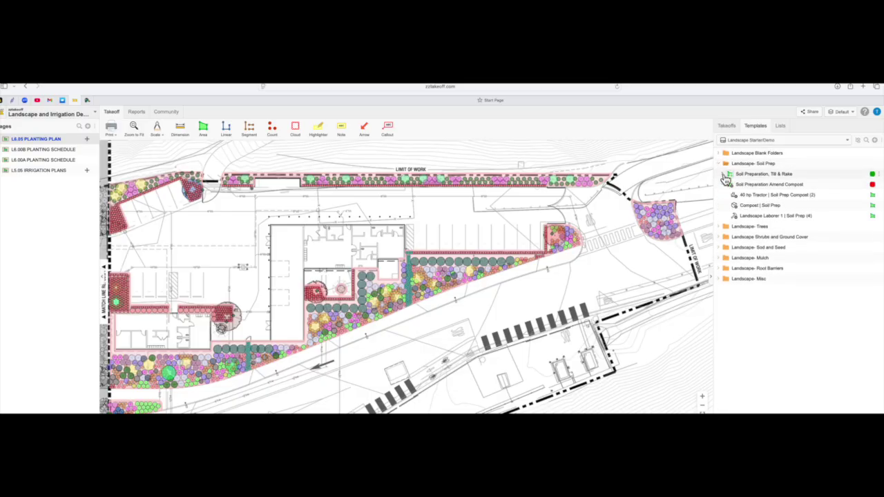
{"action": "left_click", "coordinate": [720, 280]}
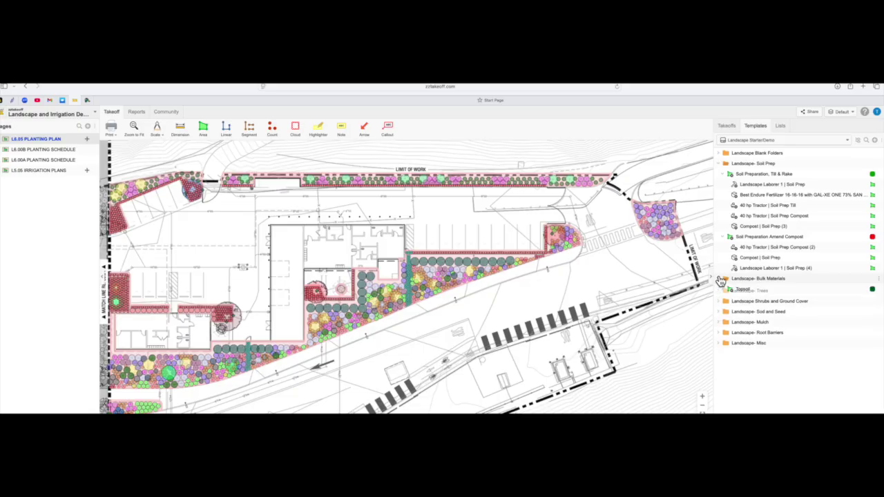
{"action": "left_click", "coordinate": [721, 300]}
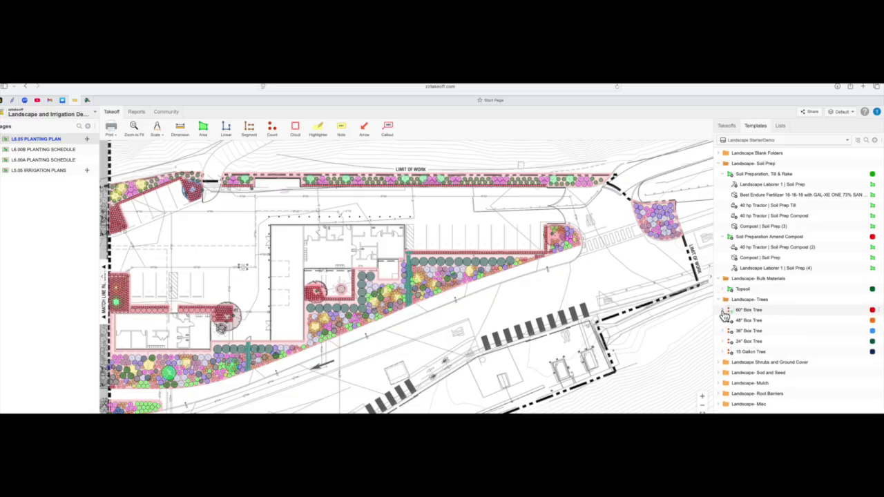
{"action": "left_click", "coordinate": [724, 312]}
{"action": "scroll", "coordinate": [759, 276], "scroll_direction": "down", "scroll_amount": 3}
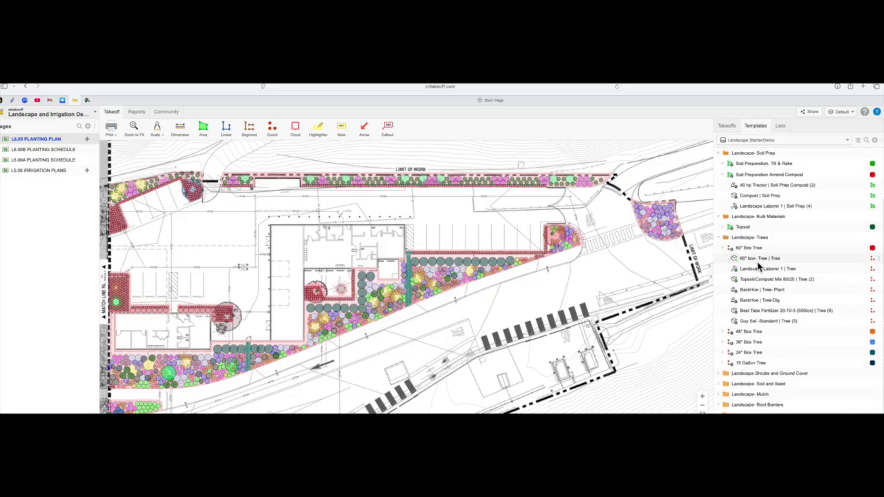
{"action": "left_click", "coordinate": [725, 332]}
{"action": "scroll", "coordinate": [730, 333], "scroll_direction": "down", "scroll_amount": 1}
{"action": "scroll", "coordinate": [730, 333], "scroll_direction": "down", "scroll_amount": 3}
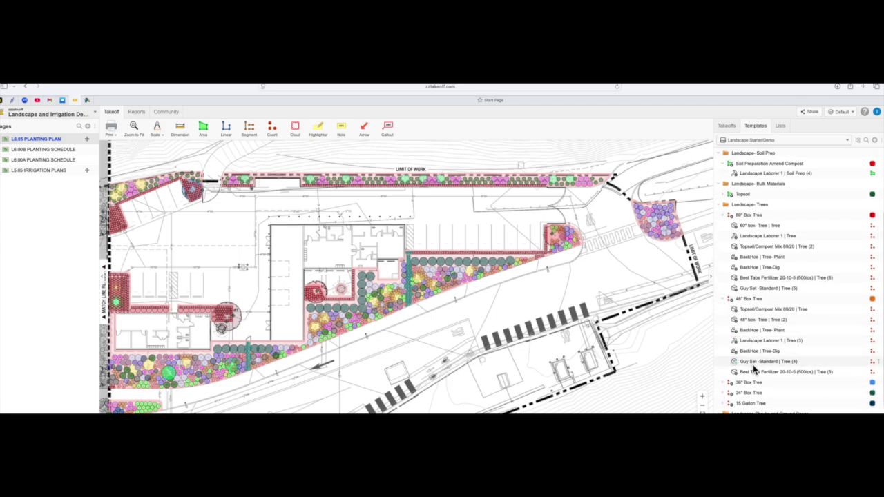
- Load Irrigation Starter/Demo and expand Irrigation- Mainline with its 2" and 1 1/2" pipe assemblies
{"action": "left_click", "coordinate": [847, 140]}
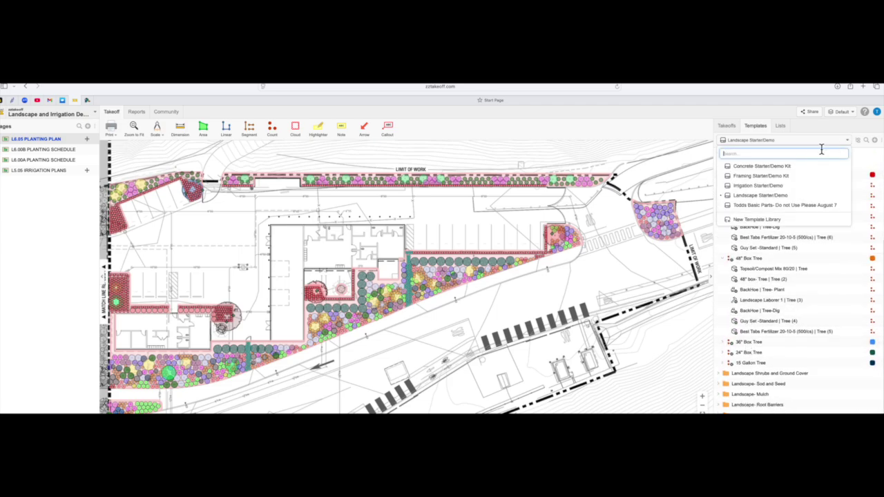
{"action": "left_click", "coordinate": [751, 188]}
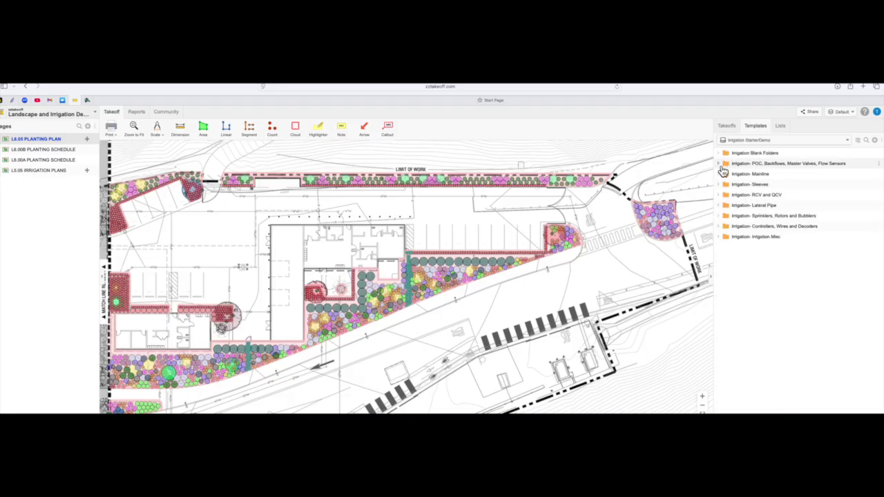
{"action": "left_click", "coordinate": [720, 176]}
{"action": "left_click", "coordinate": [724, 185]}
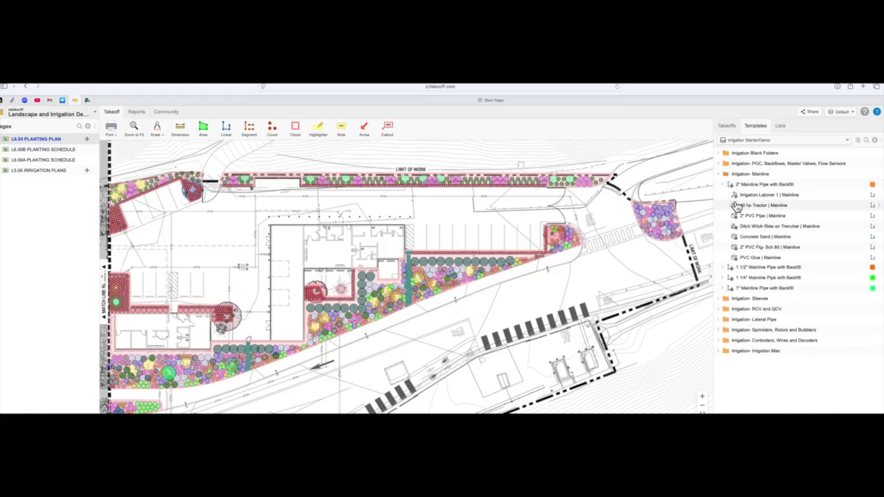
{"action": "left_click", "coordinate": [725, 269]}
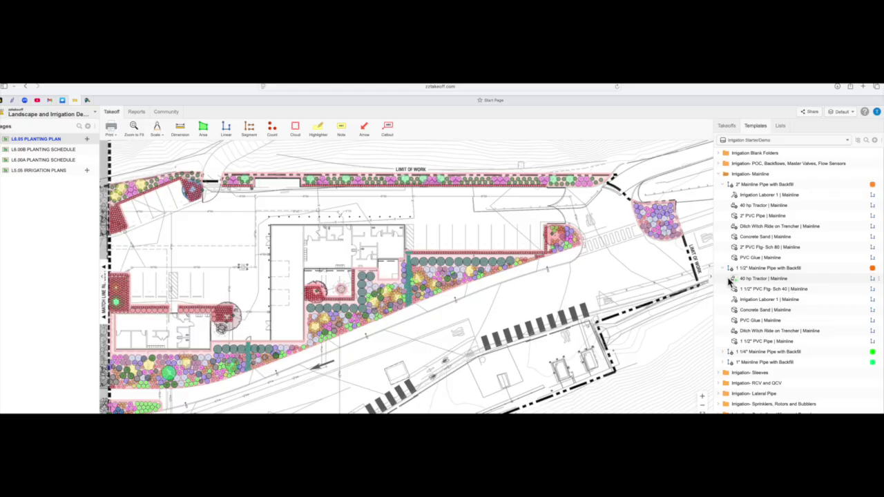
- Show the 3" Sleeve with Backfill items, then collapse the Irrigation- Mainline and Sleeves folders
{"action": "scroll", "coordinate": [734, 263], "scroll_direction": "down", "scroll_amount": 1}
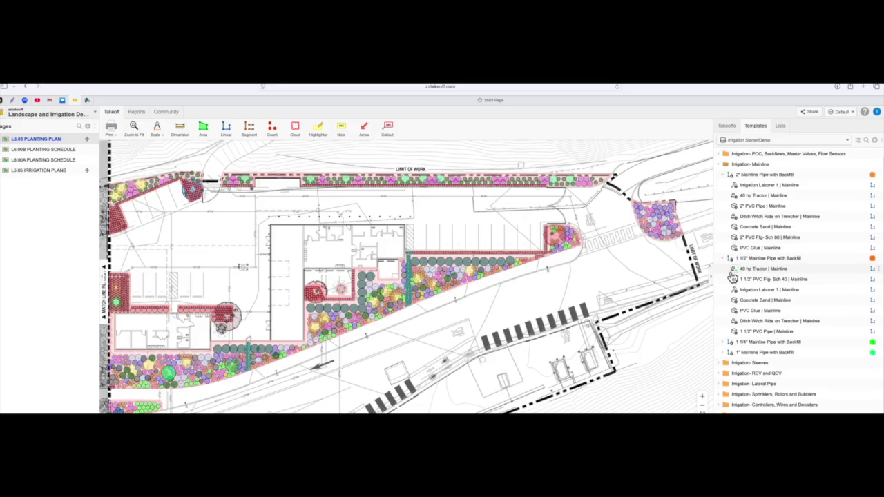
{"action": "left_click", "coordinate": [721, 352]}
{"action": "scroll", "coordinate": [749, 322], "scroll_direction": "down", "scroll_amount": 2}
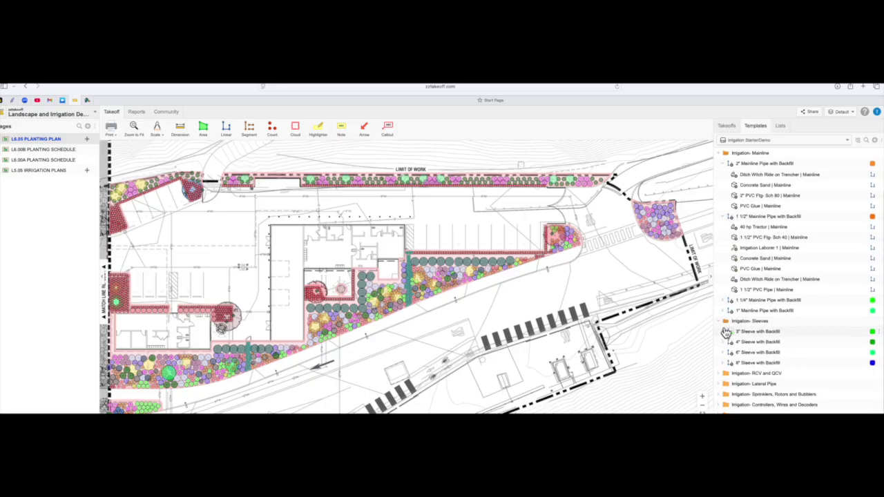
{"action": "left_click", "coordinate": [723, 332]}
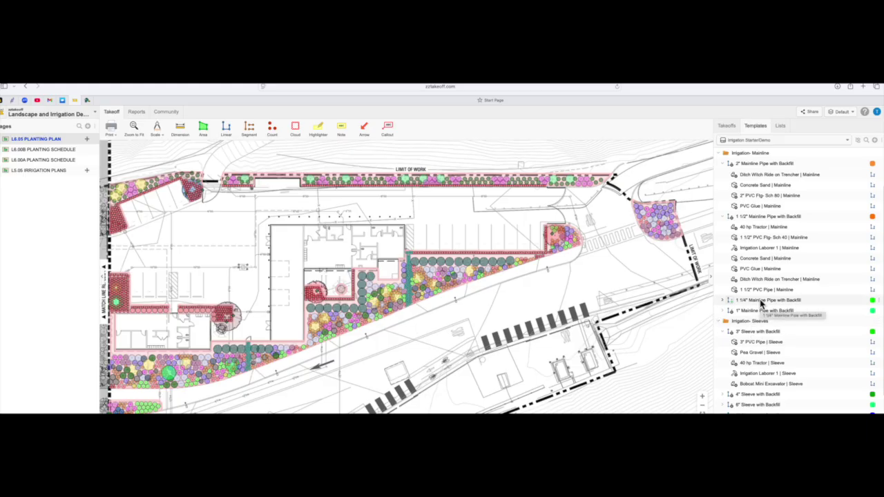
{"action": "left_click", "coordinate": [719, 153]}
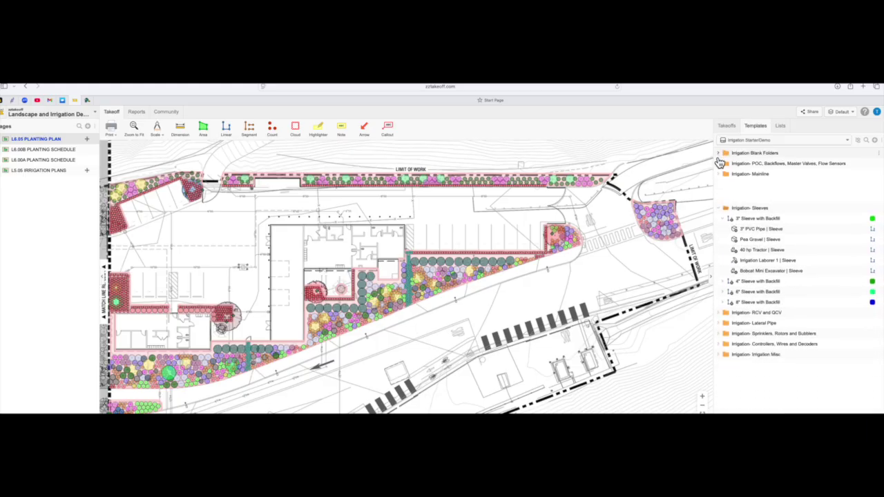
{"action": "left_click", "coordinate": [720, 185]}
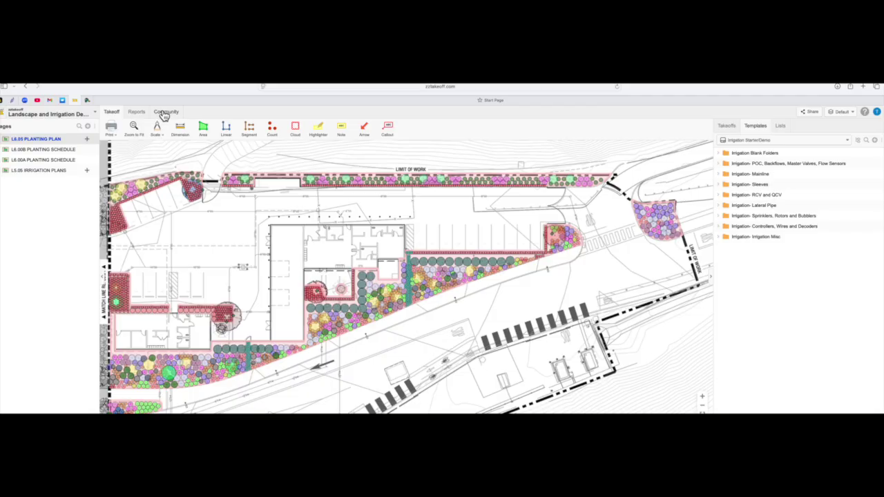
- Open the Grouped by Cost Type report and browse Material (74,104.00 cost), Labor and Equipment rows
{"action": "left_click", "coordinate": [136, 112]}
{"action": "left_click", "coordinate": [136, 113]}
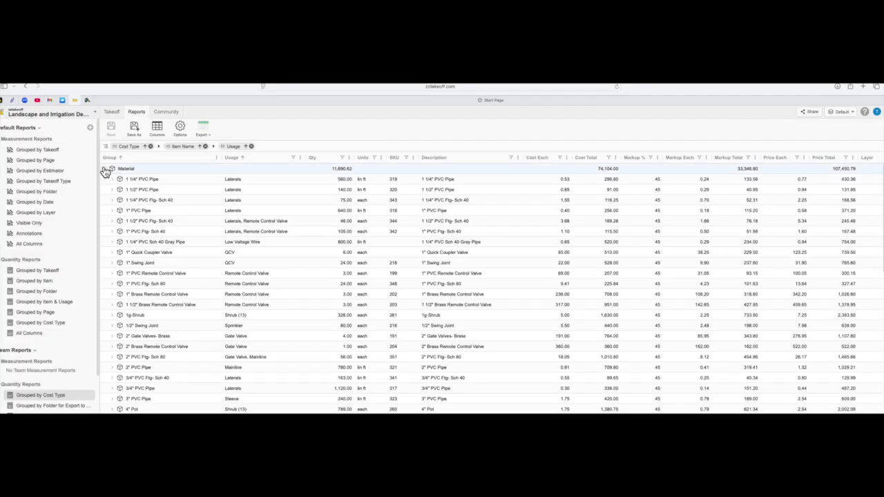
{"action": "scroll", "coordinate": [178, 231], "scroll_direction": "down", "scroll_amount": 7}
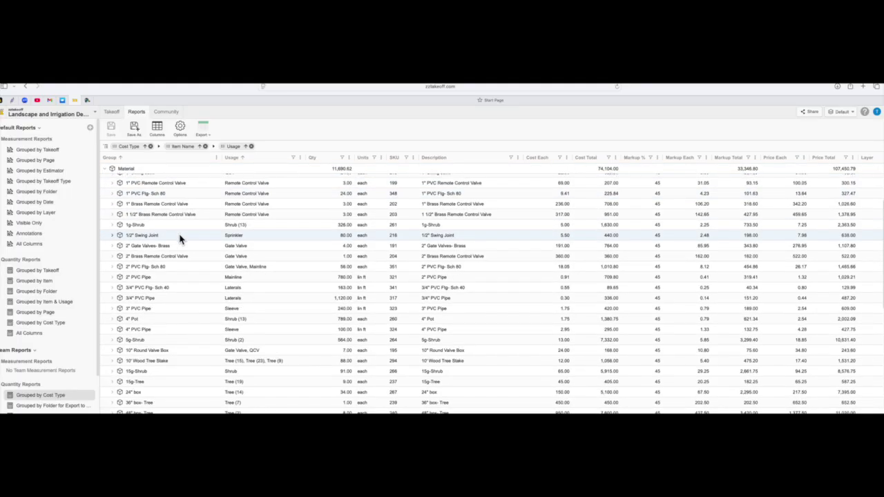
{"action": "scroll", "coordinate": [181, 239], "scroll_direction": "down", "scroll_amount": 6}
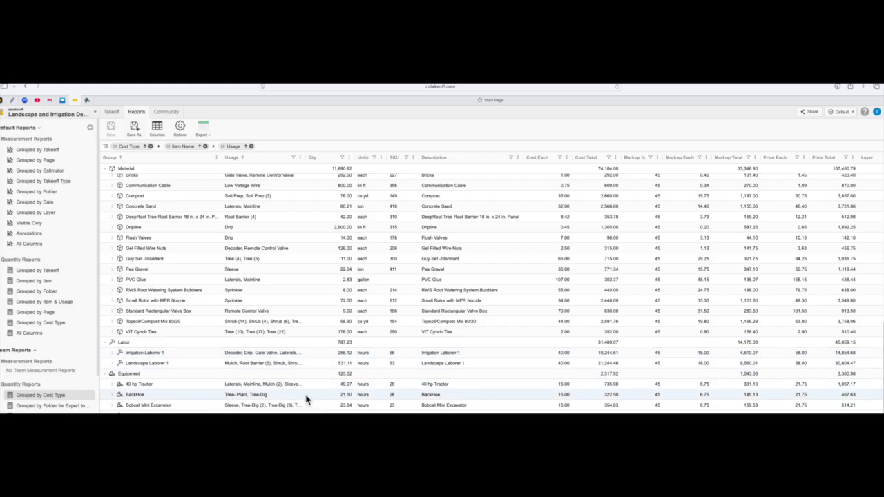
{"action": "scroll", "coordinate": [304, 323], "scroll_direction": "up", "scroll_amount": 2}
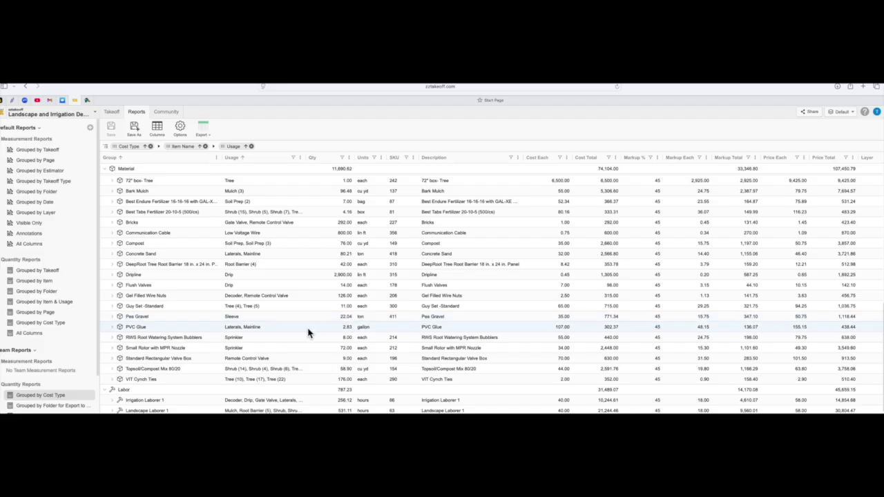
{"action": "scroll", "coordinate": [364, 334], "scroll_direction": "up", "scroll_amount": 3}
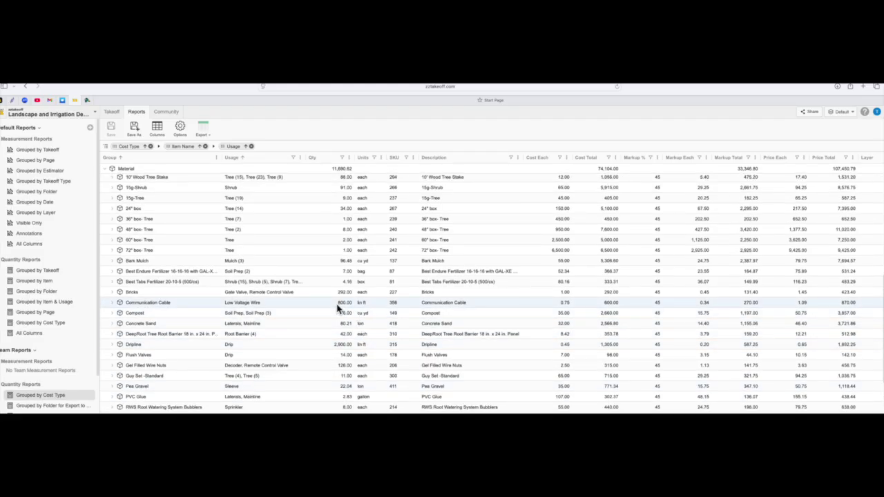
{"action": "scroll", "coordinate": [339, 309], "scroll_direction": "up", "scroll_amount": 2}
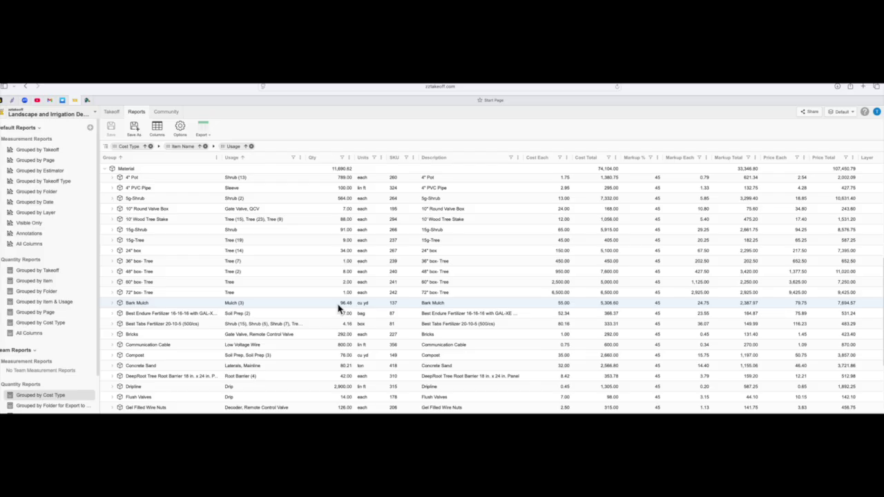
- Show the Grouped by Folder for Export report and collapse all groups to folder totals
{"action": "left_click", "coordinate": [45, 406]}
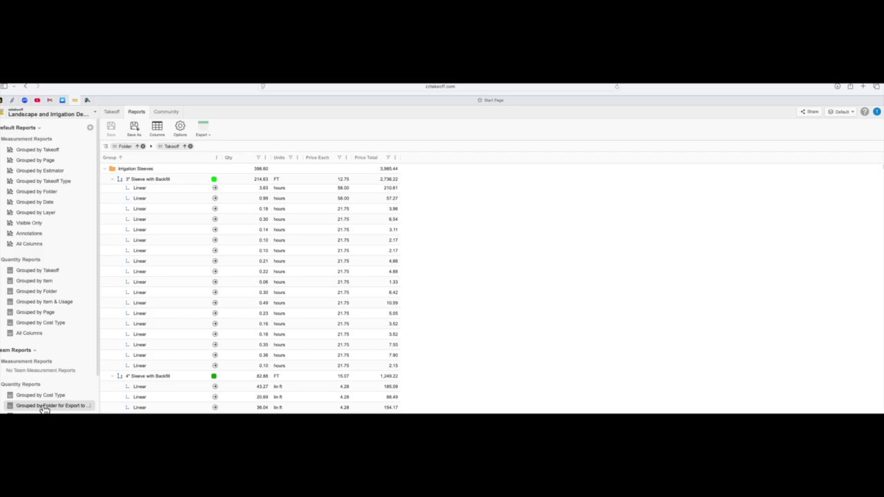
{"action": "left_click", "coordinate": [112, 181]}
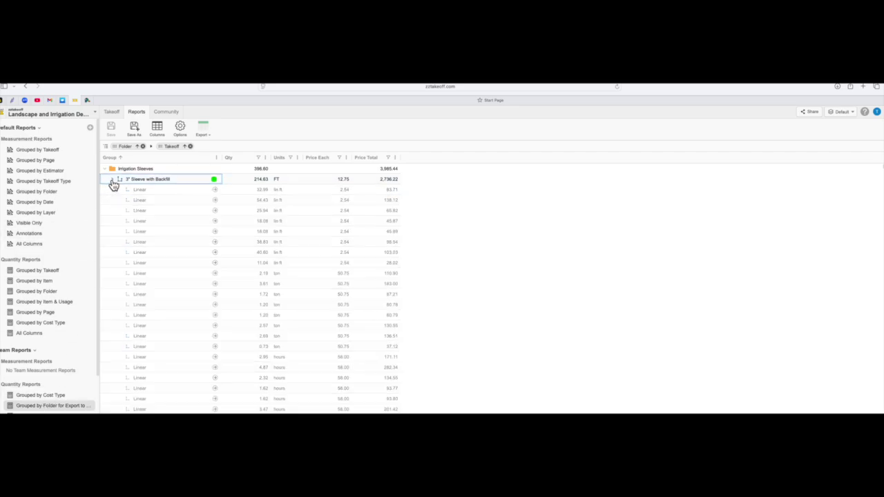
{"action": "right_click", "coordinate": [169, 173]}
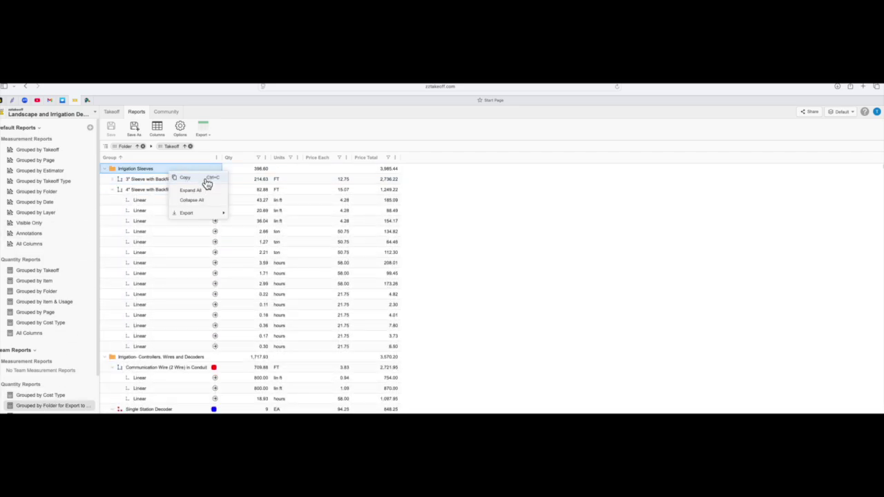
{"action": "left_click", "coordinate": [193, 201]}
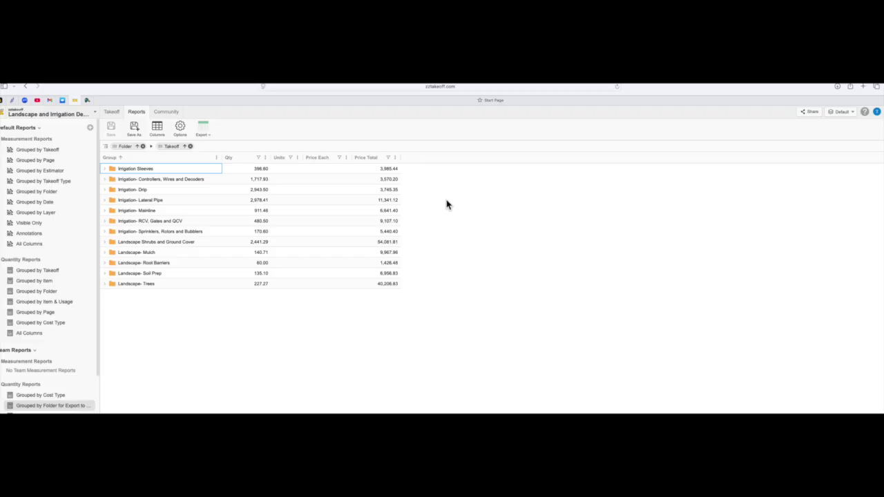